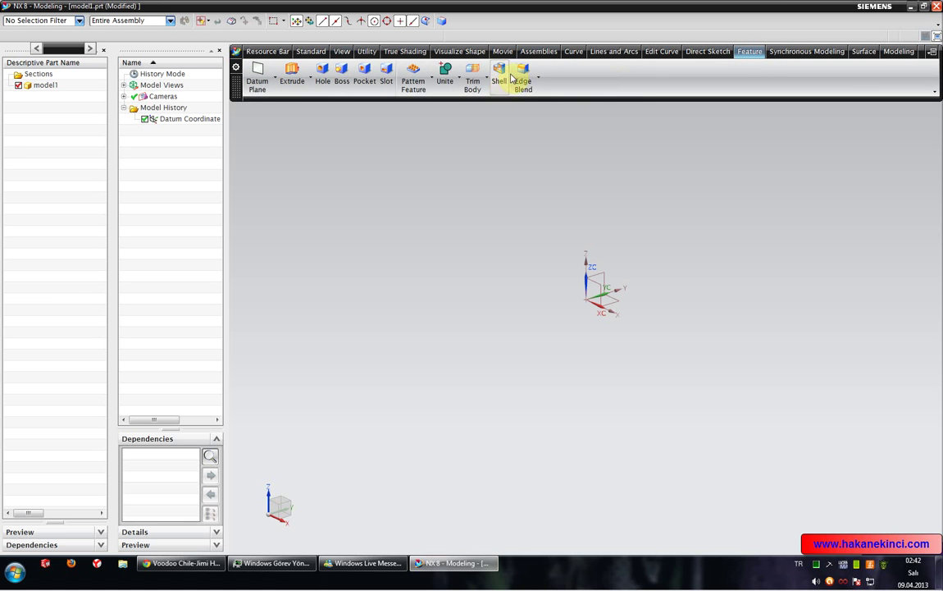
# - Sketch a rectangle about 103 mm by 76 mm on the horizontal plane beside the origin and finish the sketch
pyautogui.click(508, 85)
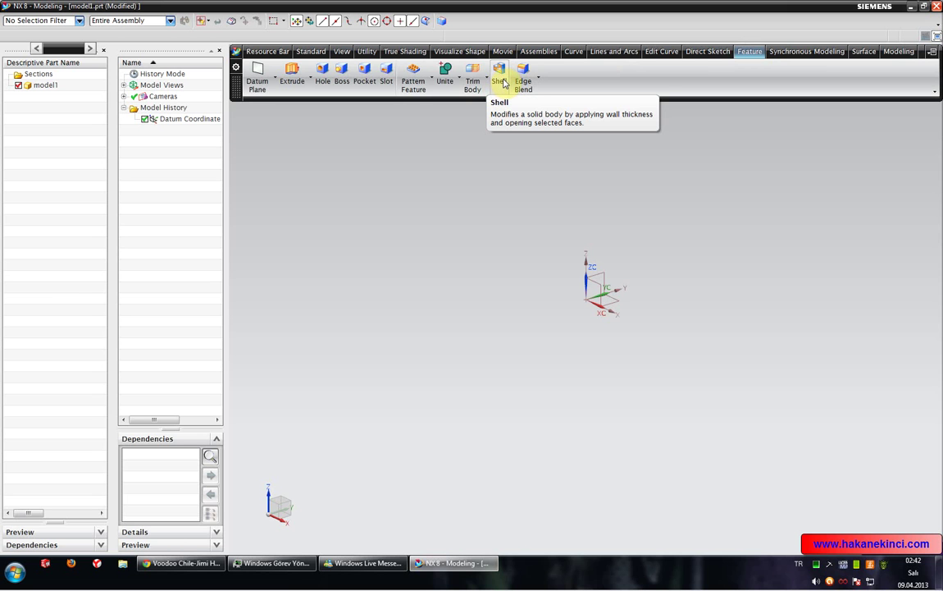
pyautogui.click(341, 51)
pyautogui.click(304, 78)
pyautogui.click(303, 112)
pyautogui.click(743, 52)
pyautogui.click(720, 52)
pyautogui.click(445, 73)
pyautogui.click(301, 202)
pyautogui.click(514, 359)
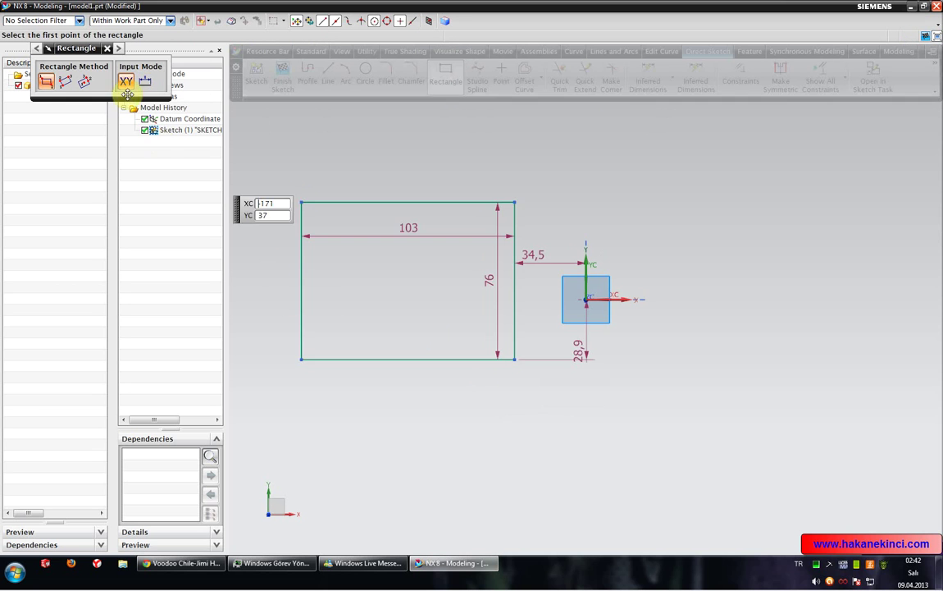
pyautogui.click(282, 81)
# - Extrude the rectangle upward into a solid block
pyautogui.moveTo(552, 240)
pyautogui.mouseDown(button='middle')
pyautogui.moveTo(390, 219)
pyautogui.moveTo(502, 197)
pyautogui.moveTo(512, 209)
pyautogui.moveTo(411, 177)
pyautogui.moveTo(440, 169)
pyautogui.mouseUp(button='middle')
pyautogui.click(749, 51)
pyautogui.click(291, 70)
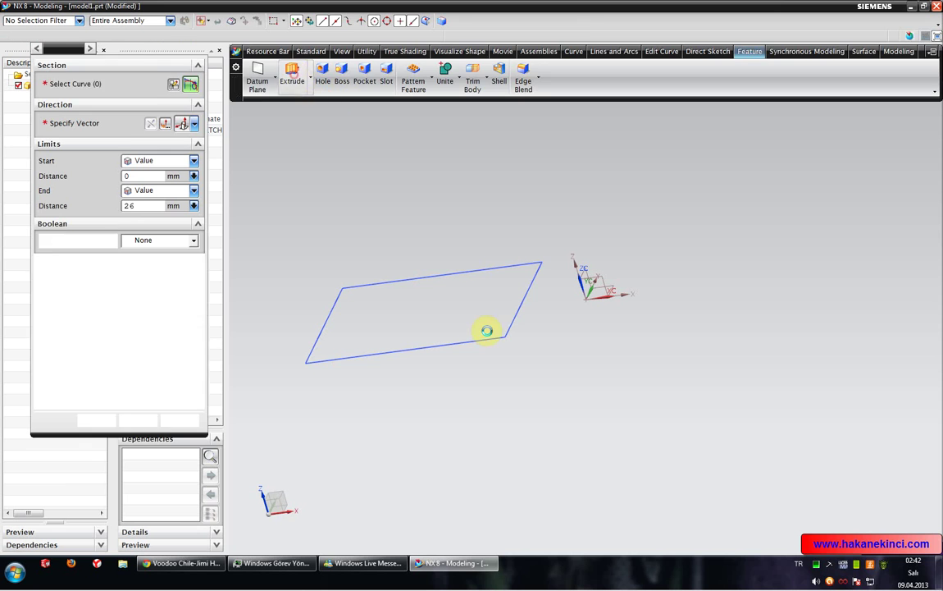
pyautogui.click(514, 318)
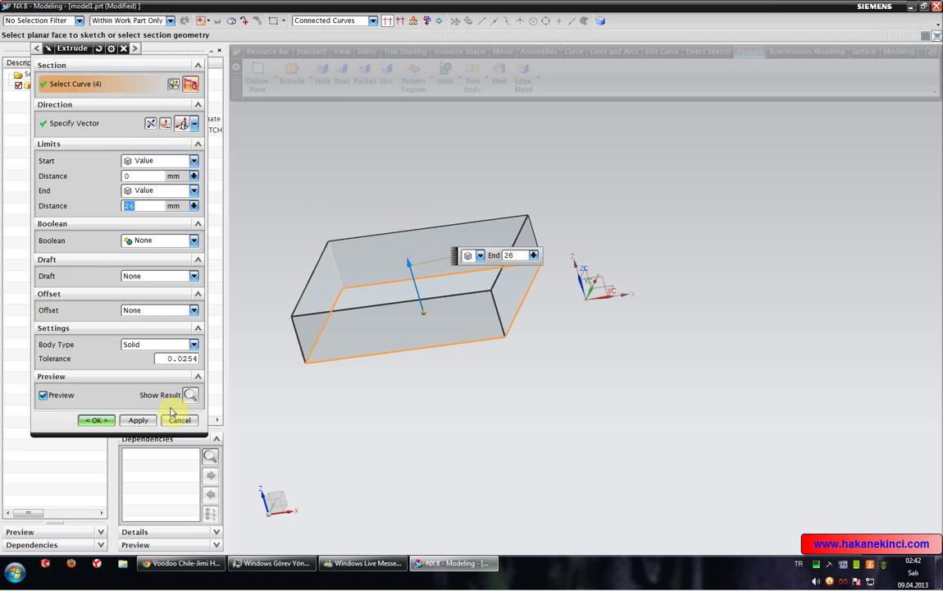
pyautogui.middleClick(399, 247)
pyautogui.moveTo(386, 288); pyautogui.dragTo(409, 204, button='middle')
pyautogui.scroll(2, 391, 262)
pyautogui.scroll(1, 454, 247)
pyautogui.keyDown('shift'); pyautogui.moveTo(454, 247); pyautogui.dragTo(447, 253, button='middle'); pyautogui.keyUp('shift')
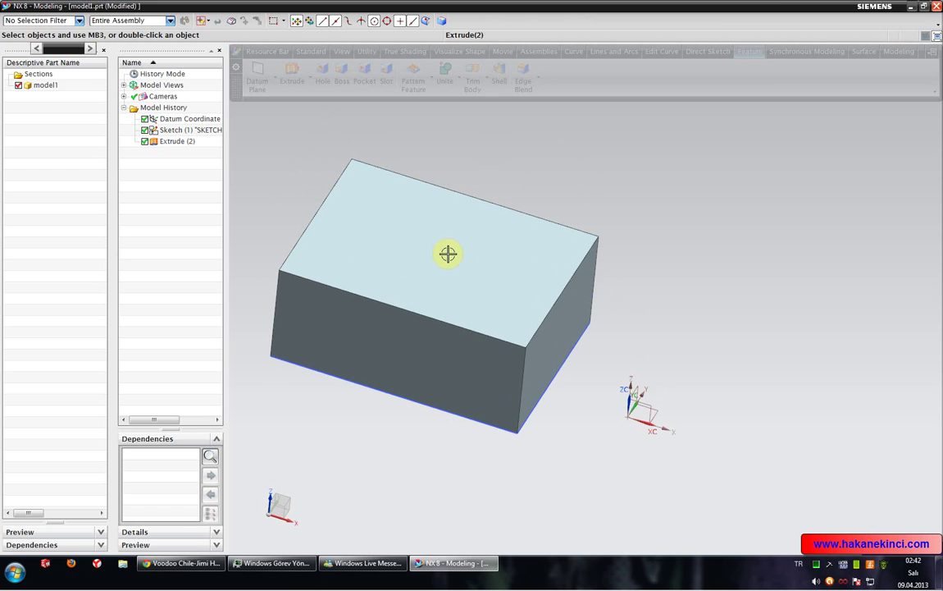
pyautogui.keyDown('shift'); pyautogui.moveTo(443, 269); pyautogui.dragTo(481, 277, button='middle'); pyautogui.keyUp('shift')
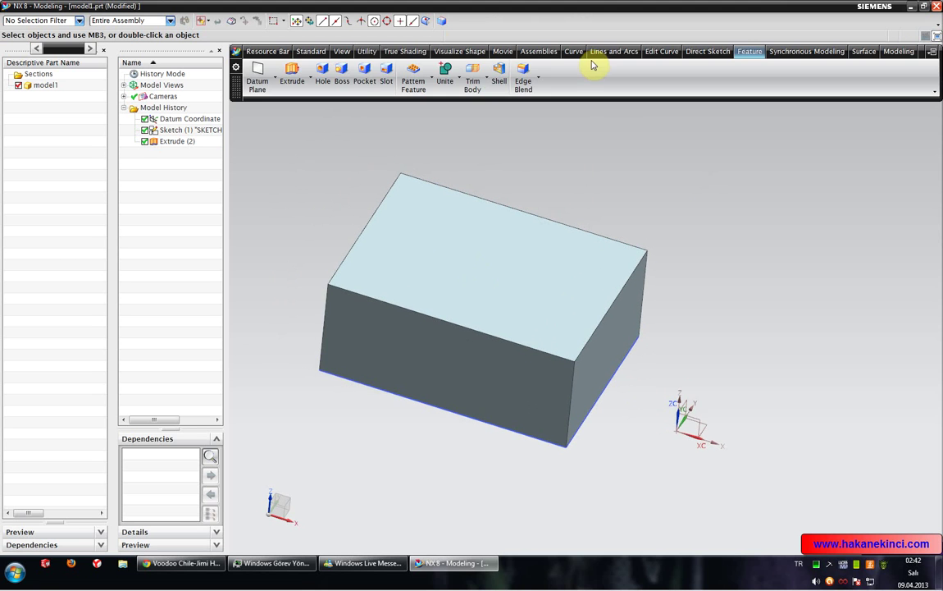
# - Sketch a circle about 49.8 mm in diameter on the block's top face, near its middle
pyautogui.click(341, 51)
pyautogui.click(276, 72)
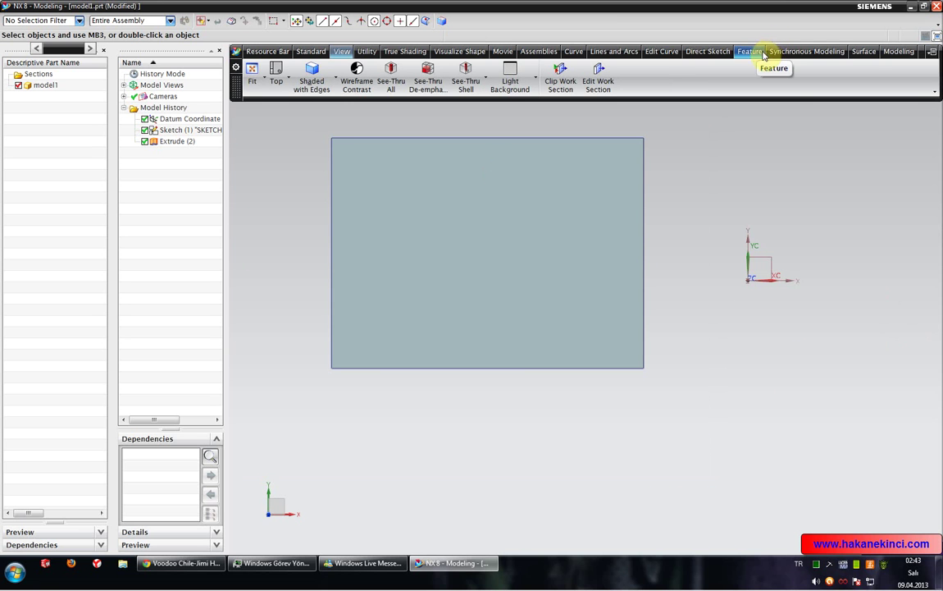
pyautogui.click(711, 52)
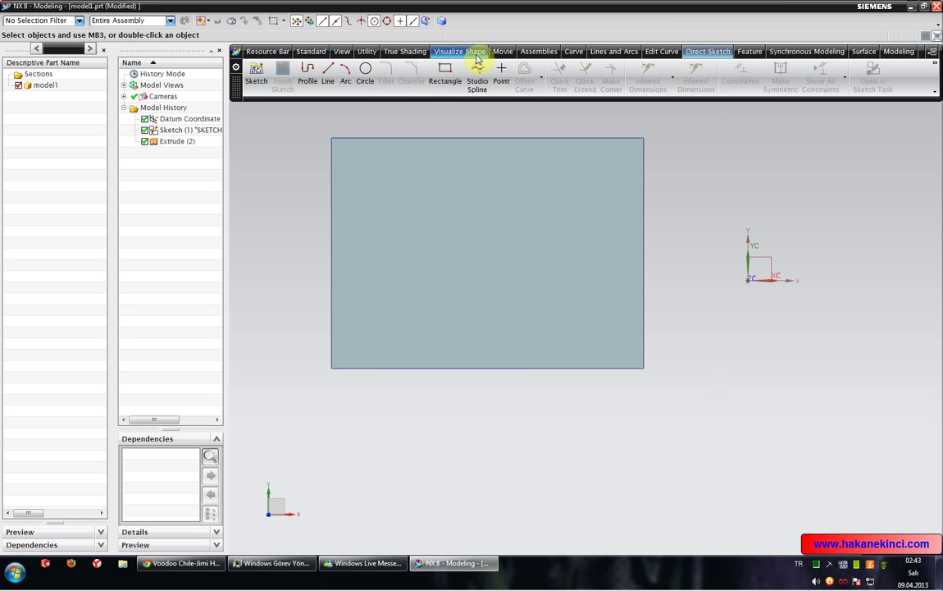
pyautogui.click(366, 70)
pyautogui.click(480, 227)
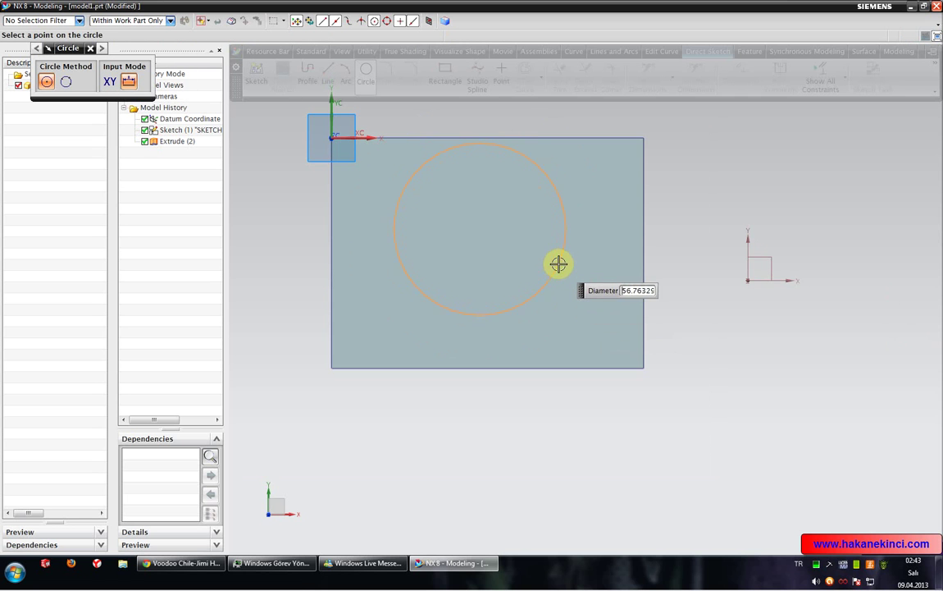
pyautogui.click(555, 222)
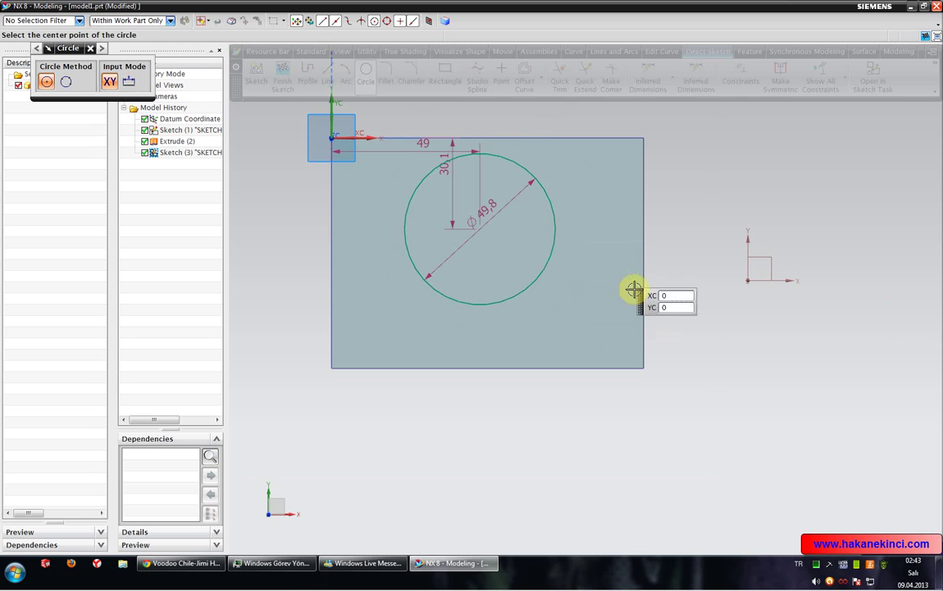
# - Extrude the circle 25 mm upward from the block's top face as a separate cylinder
pyautogui.moveTo(489, 245)
pyautogui.mouseDown(button='middle')
pyautogui.moveTo(467, 172)
pyautogui.moveTo(413, 178)
pyautogui.moveTo(447, 177)
pyautogui.mouseUp(button='middle')
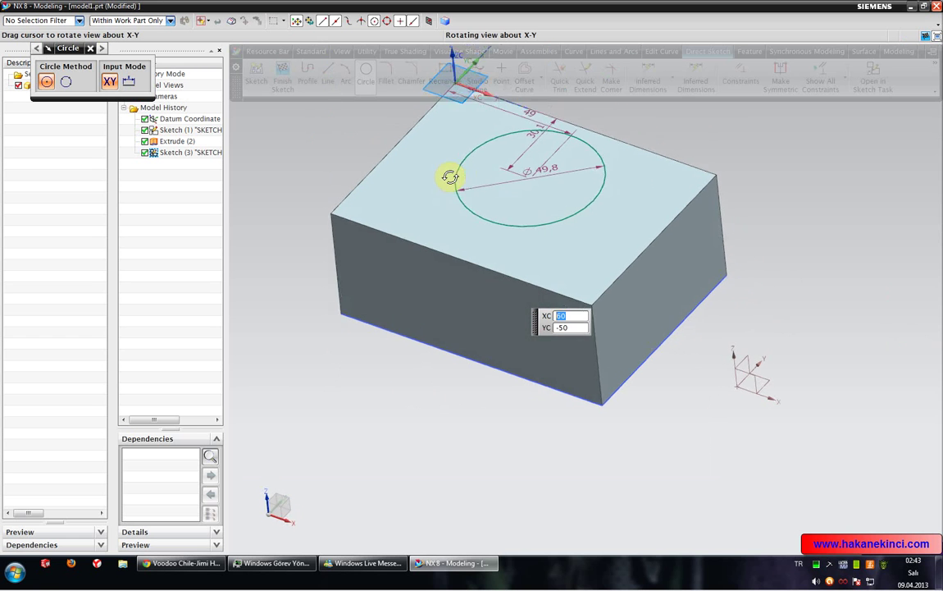
pyautogui.click(750, 51)
pyautogui.click(296, 78)
pyautogui.click(543, 203)
pyautogui.scroll(-3, 564, 204)
pyautogui.moveTo(541, 141); pyautogui.dragTo(544, 160)
pyautogui.click(112, 420)
# - Hide both sketches so only the solid bodies are displayed
pyautogui.moveTo(537, 316)
pyautogui.mouseDown(button='middle')
pyautogui.moveTo(542, 289)
pyautogui.moveTo(546, 304)
pyautogui.mouseUp(button='middle')
pyautogui.click(174, 154)
pyautogui.keyDown('ctrl'); pyautogui.click(195, 130); pyautogui.keyUp('ctrl')
pyautogui.rightClick(211, 132)
pyautogui.click(212, 138)
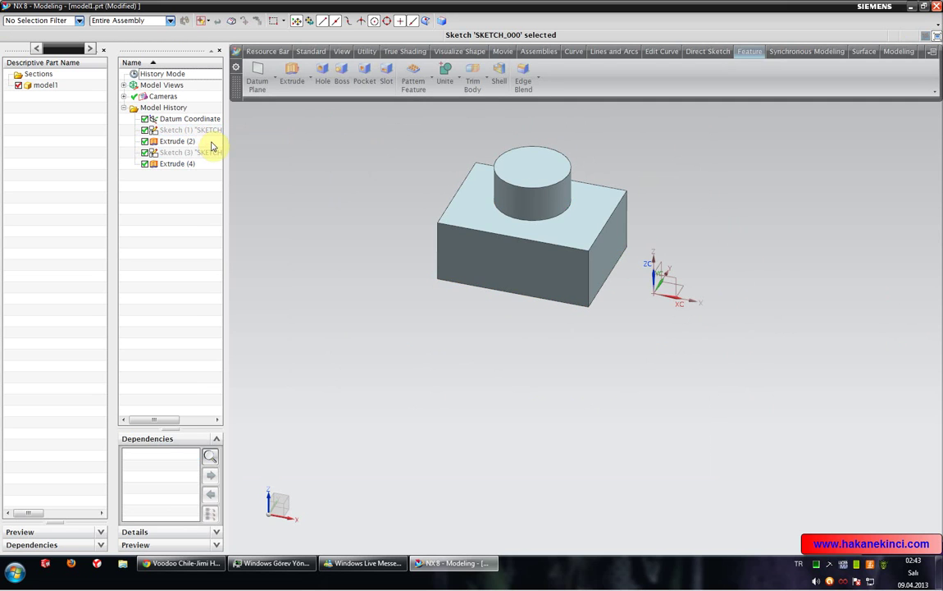
pyautogui.keyDown('shift'); pyautogui.moveTo(495, 265); pyautogui.dragTo(448, 375, button='middle'); pyautogui.keyUp('shift')
pyautogui.click(499, 78)
pyautogui.click(95, 82)
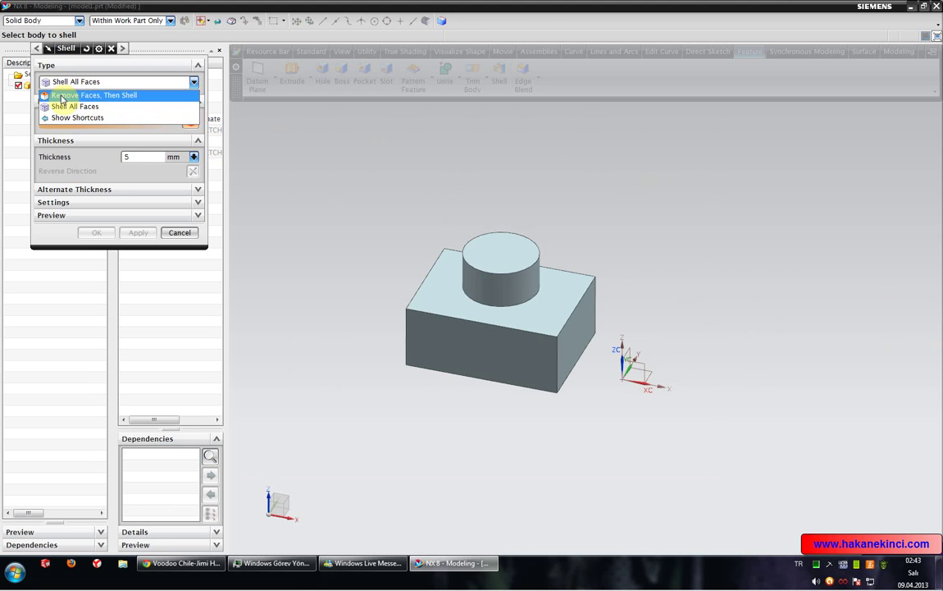
pyautogui.click(105, 97)
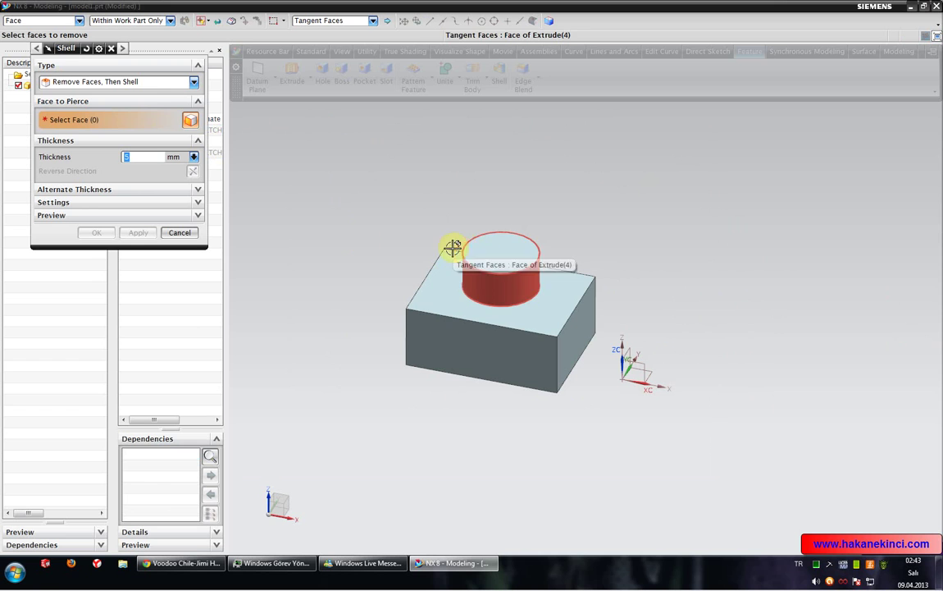
pyautogui.click(125, 82)
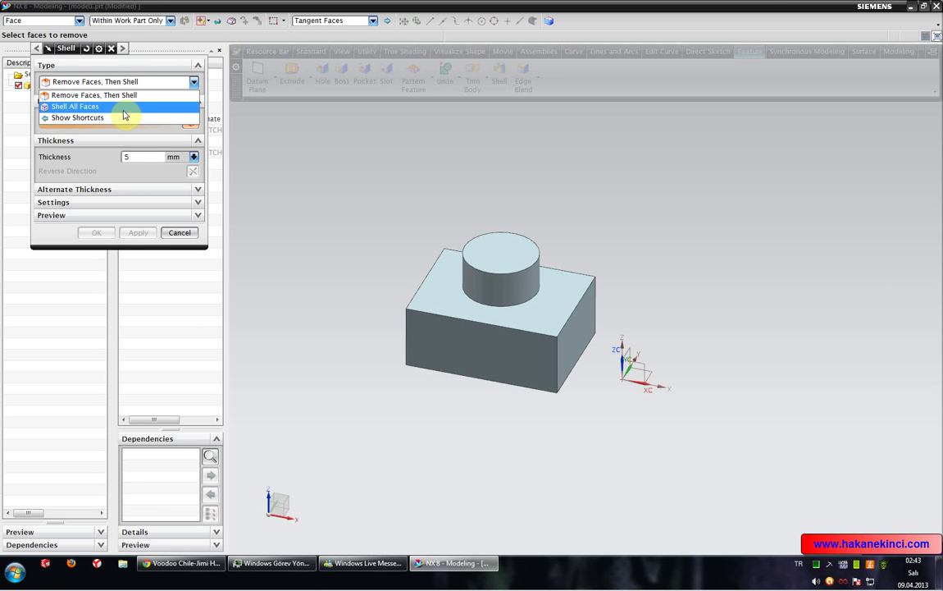
pyautogui.click(119, 97)
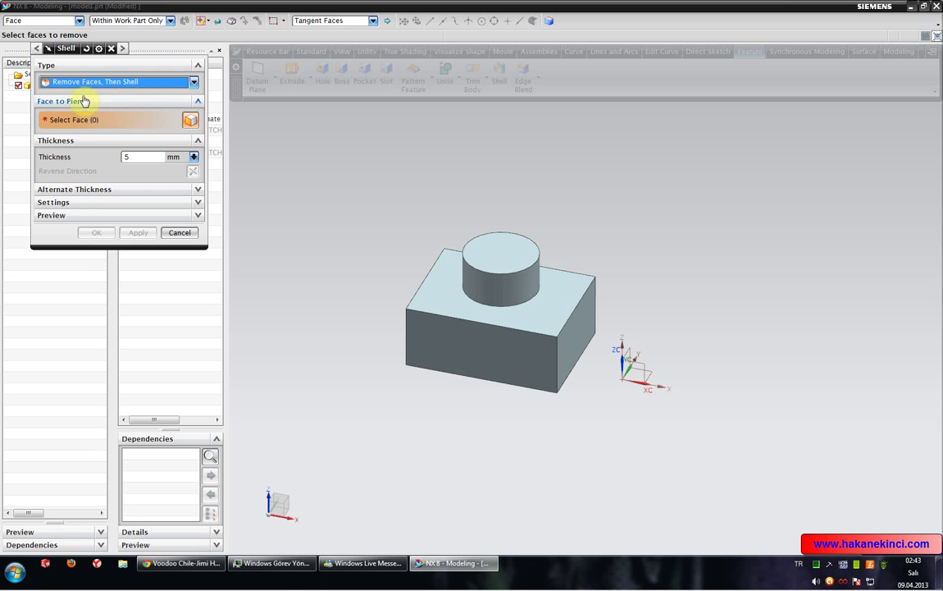
pyautogui.press('Escape')
# - Edit the cylinder's extrusion to unite it with the block
pyautogui.doubleClick(504, 249)
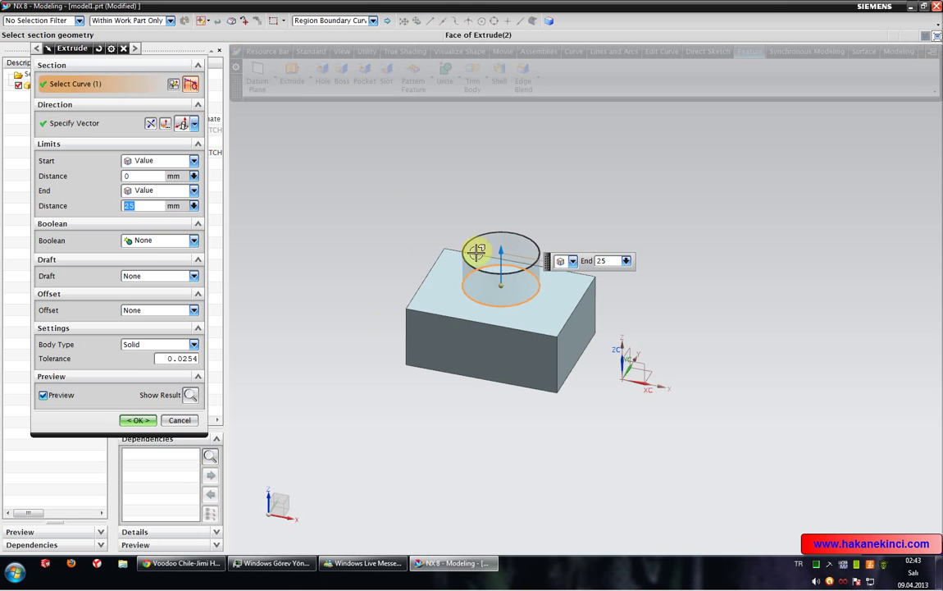
pyautogui.click(159, 239)
pyautogui.click(164, 262)
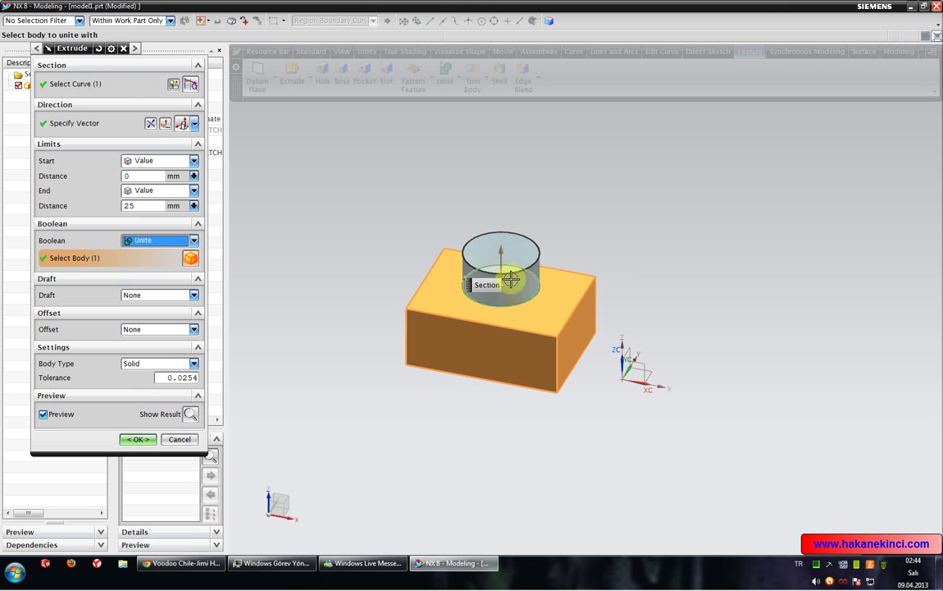
pyautogui.click(136, 440)
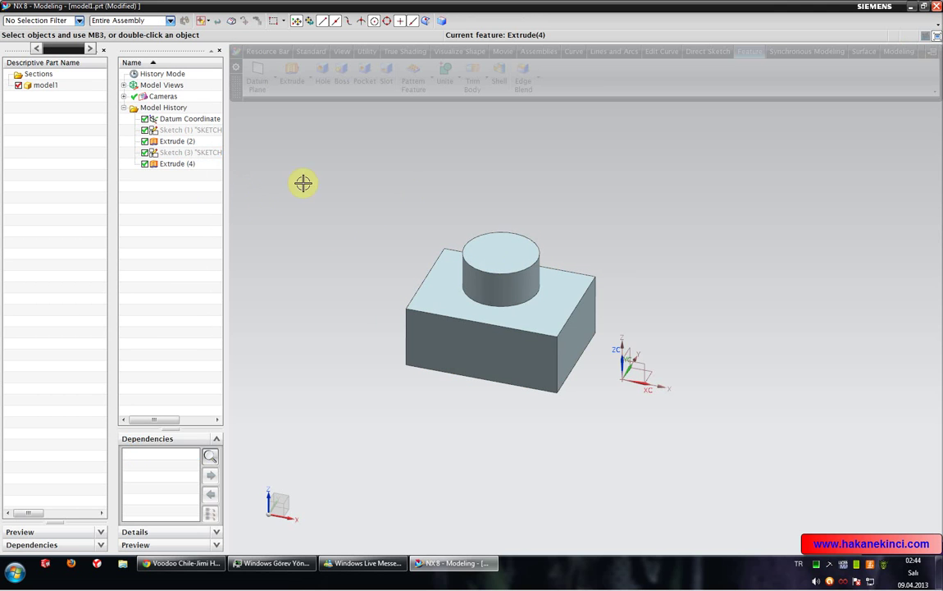
# - Start a Remove Faces, Then Shell operation that opens the cylinder's top face and the block's front face
pyautogui.click(491, 73)
pyautogui.click(94, 82)
pyautogui.click(97, 96)
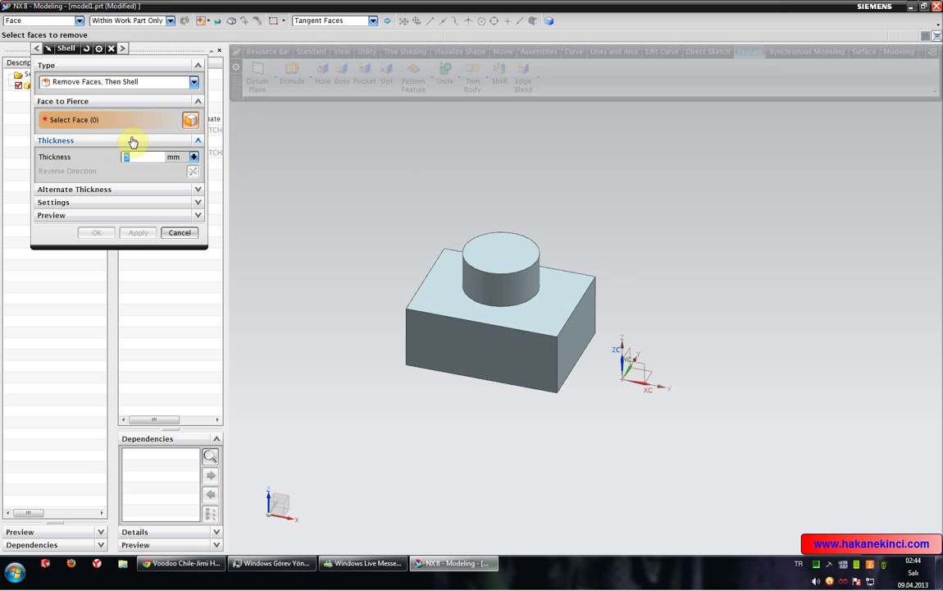
pyautogui.click(496, 248)
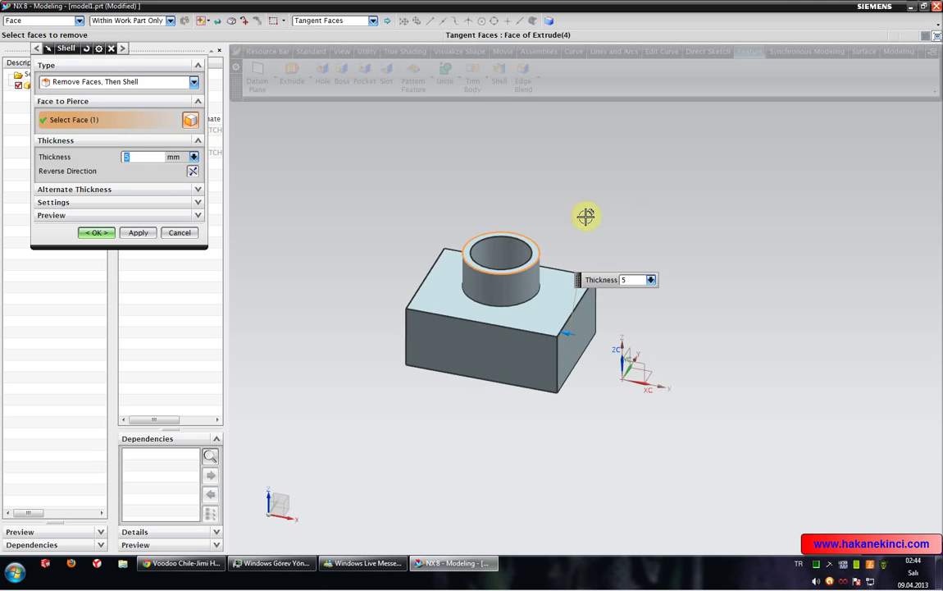
pyautogui.moveTo(520, 179); pyautogui.dragTo(544, 187, button='middle')
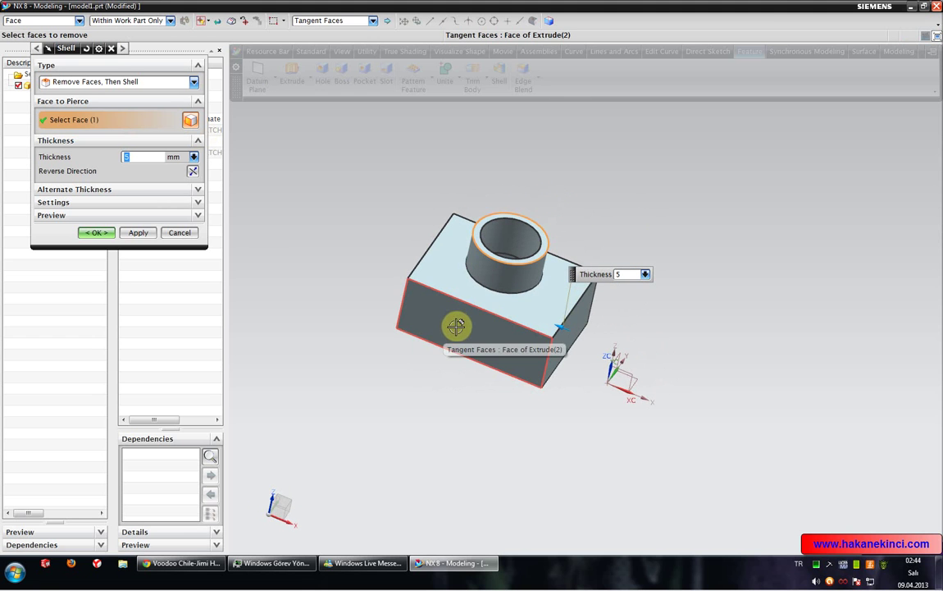
pyautogui.click(456, 327)
pyautogui.moveTo(479, 408); pyautogui.dragTo(550, 408, button='middle')
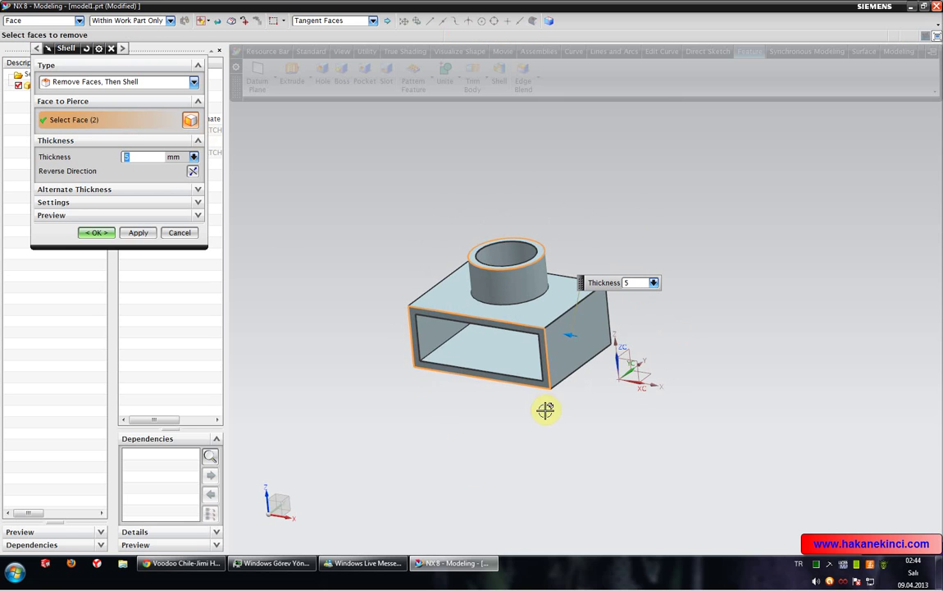
# - Try a shell wall thickness of 10 mm and set it to 3 mm instead
pyautogui.moveTo(425, 282); pyautogui.dragTo(446, 250, button='middle')
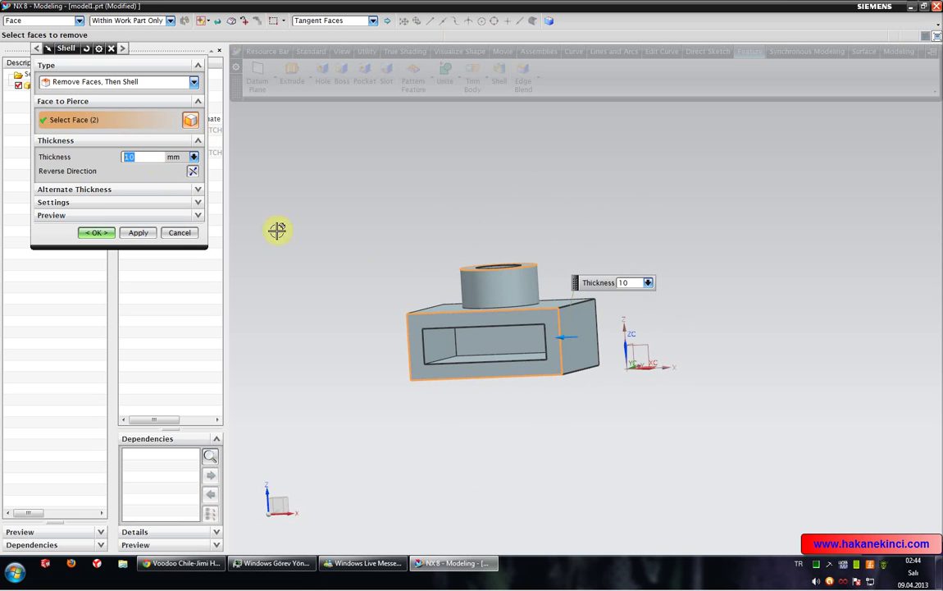
pyautogui.moveTo(355, 271); pyautogui.dragTo(421, 272, button='middle')
pyautogui.write('3')
pyautogui.press('Return')
pyautogui.scroll(3, 520, 301)
pyautogui.moveTo(520, 301)
pyautogui.mouseDown(button='middle')
pyautogui.moveTo(469, 343)
pyautogui.moveTo(480, 379)
pyautogui.moveTo(482, 313)
pyautogui.moveTo(506, 299)
pyautogui.moveTo(483, 353)
pyautogui.moveTo(516, 337)
pyautogui.moveTo(564, 274)
pyautogui.moveTo(558, 299)
pyautogui.moveTo(524, 290)
pyautogui.mouseUp(button='middle')
pyautogui.scroll(-3, 483, 353)
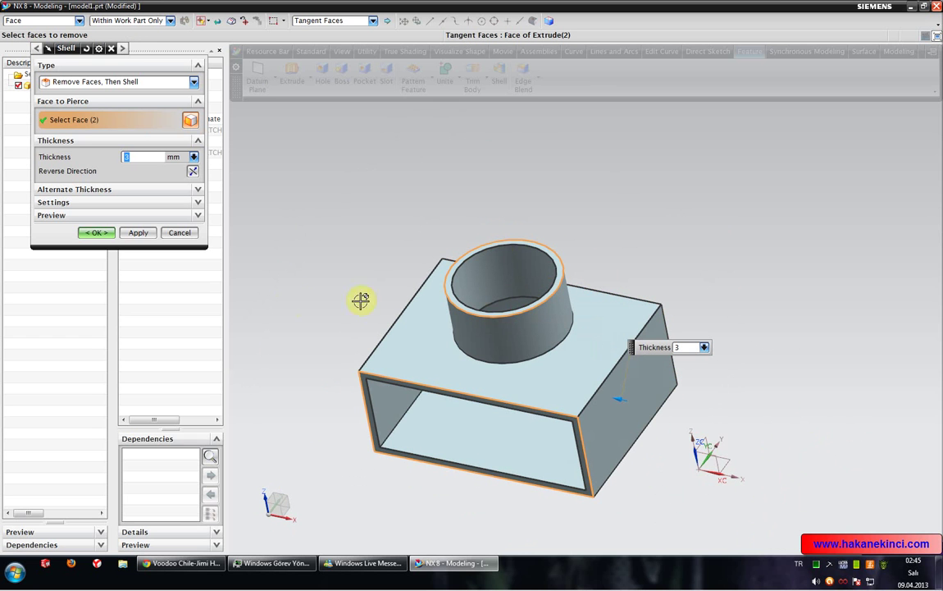
pyautogui.moveTo(431, 415)
pyautogui.mouseDown(button='middle')
pyautogui.moveTo(443, 373)
pyautogui.moveTo(446, 422)
pyautogui.mouseUp(button='middle')
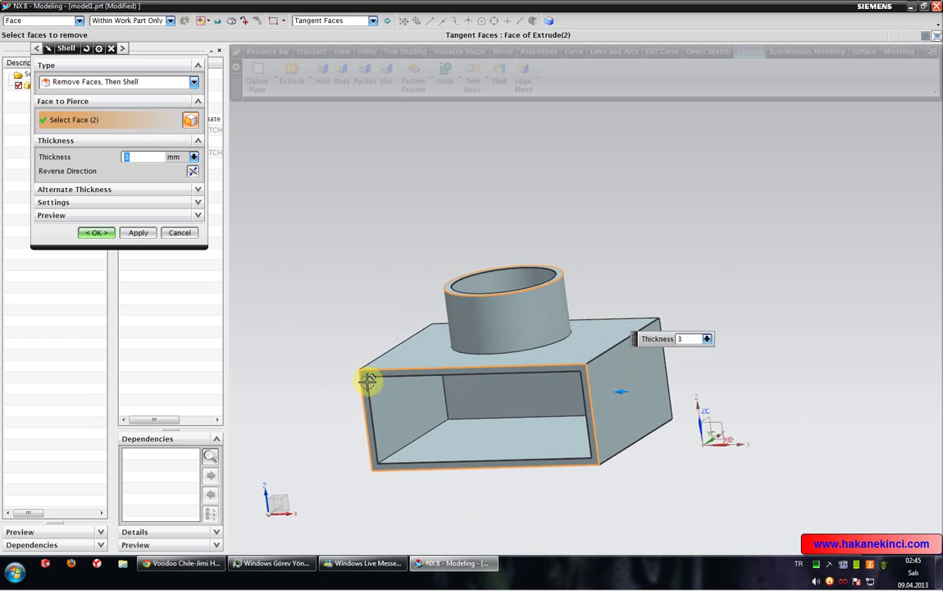
# - Assign an alternate thickness of 5 mm to the block's left side face
pyautogui.click(103, 194)
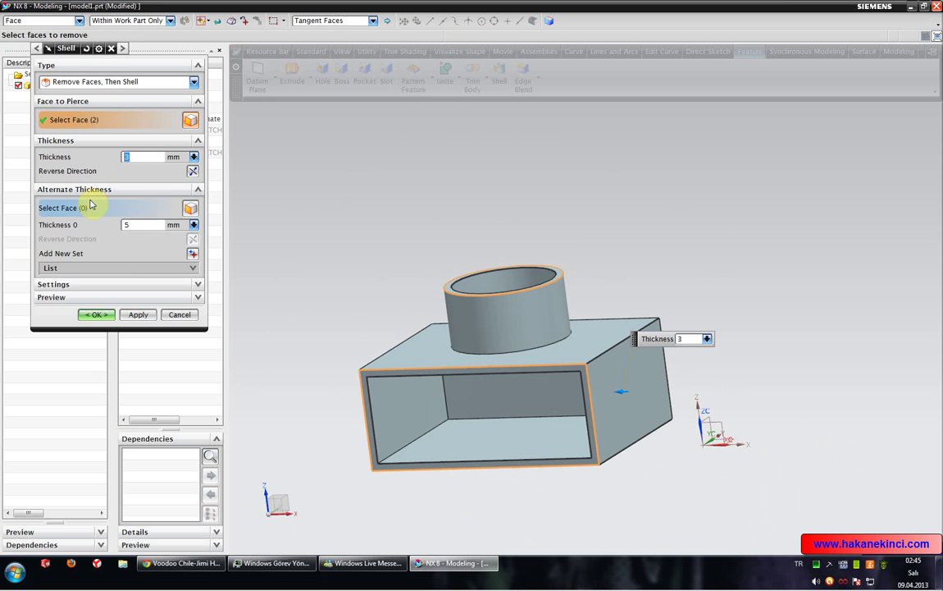
pyautogui.click(85, 207)
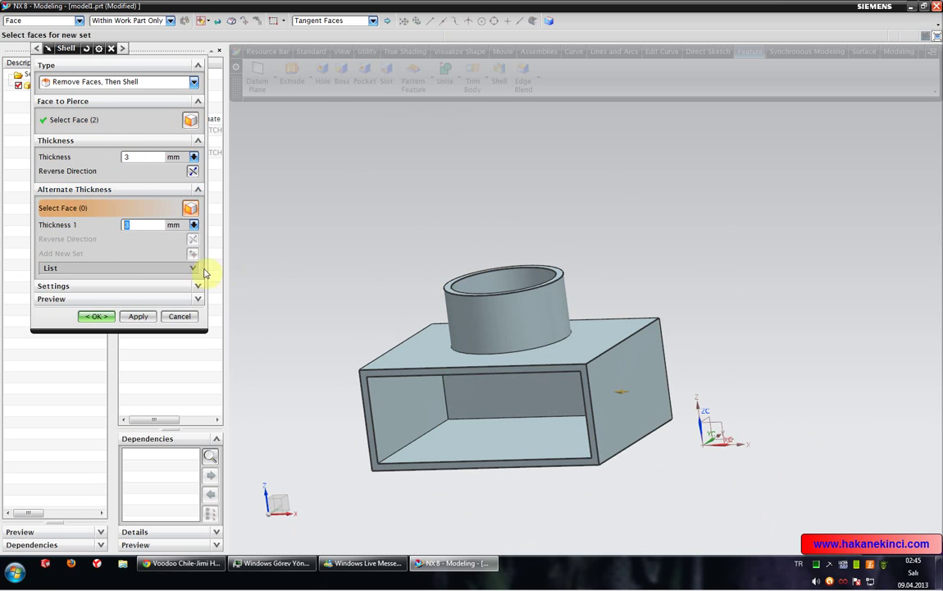
pyautogui.moveTo(299, 289); pyautogui.dragTo(324, 283, button='middle')
pyautogui.click(392, 415)
pyautogui.write('-3')
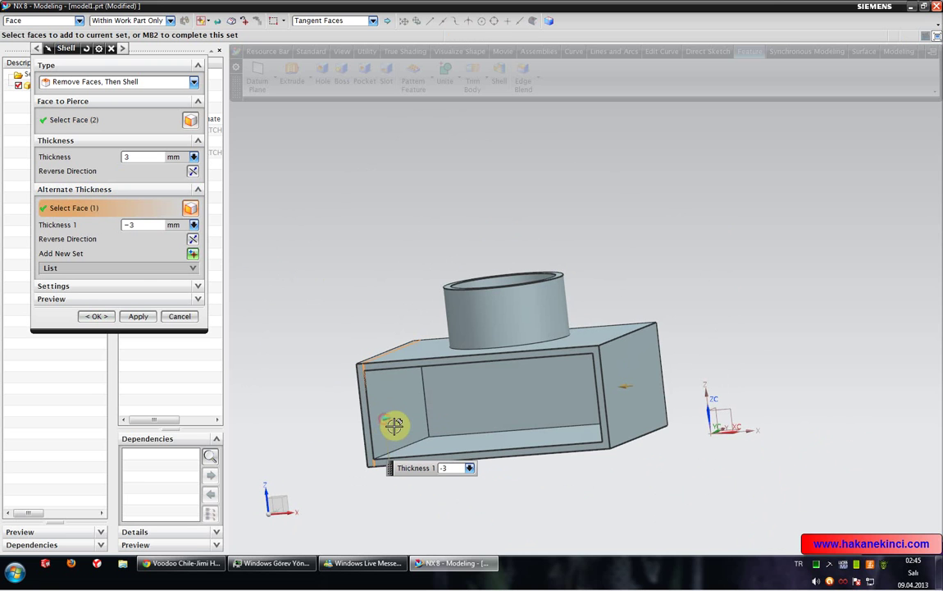
pyautogui.write('1')
pyautogui.press('Return')
pyautogui.write('2')
pyautogui.press('Return')
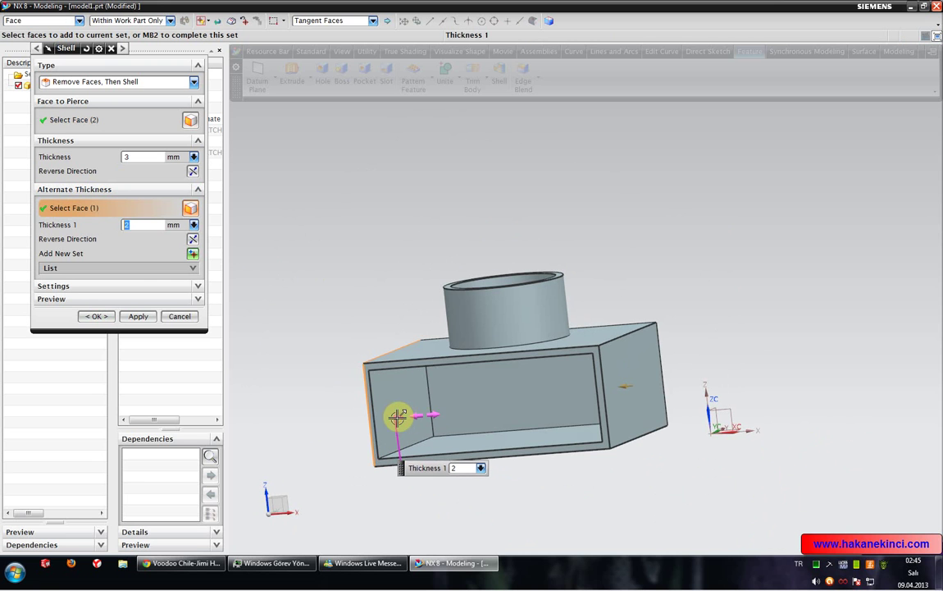
pyautogui.write('5')
pyautogui.press('Return')
# - Add the block's right, top and bottom faces to the 5 mm alternate thickness set and complete the shell
pyautogui.moveTo(480, 379); pyautogui.dragTo(547, 442, button='middle')
pyautogui.click(617, 405)
pyautogui.click(604, 306)
pyautogui.moveTo(476, 423); pyautogui.dragTo(435, 394, button='middle')
pyautogui.moveTo(349, 337); pyautogui.dragTo(497, 279, button='middle')
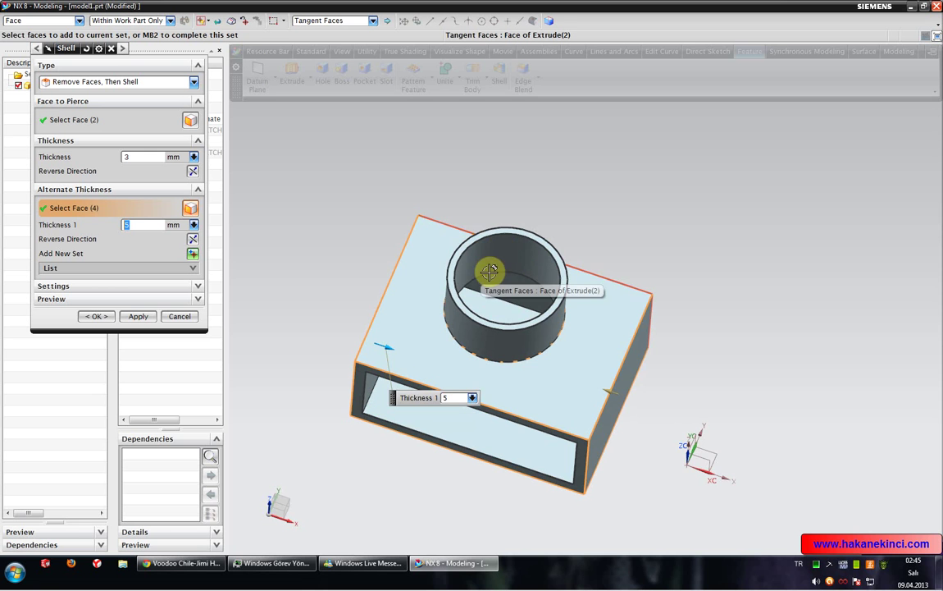
pyautogui.moveTo(457, 321); pyautogui.dragTo(460, 277, button='middle')
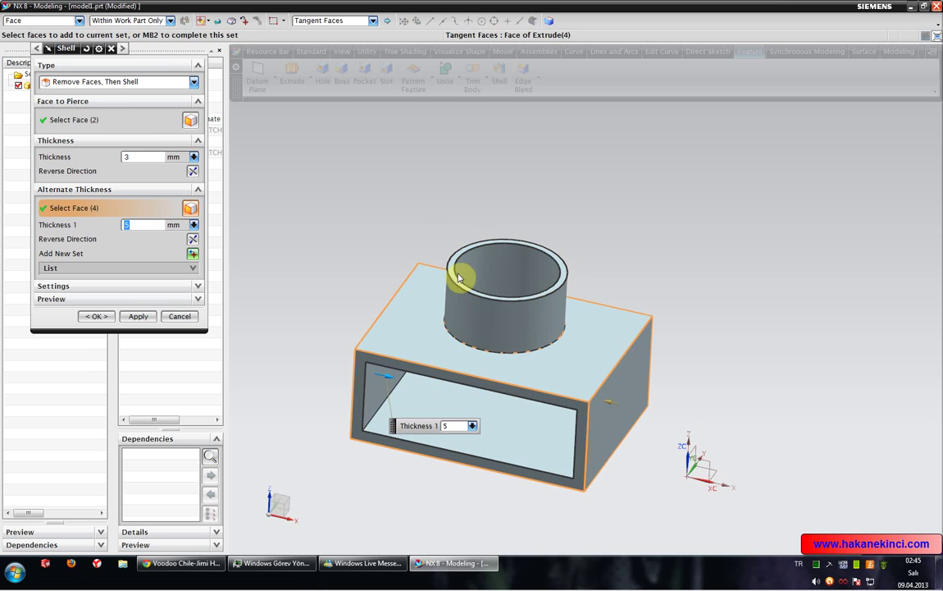
pyautogui.click(82, 317)
pyautogui.moveTo(385, 295)
pyautogui.mouseDown(button='middle')
pyautogui.moveTo(390, 234)
pyautogui.moveTo(379, 292)
pyautogui.mouseUp(button='middle')
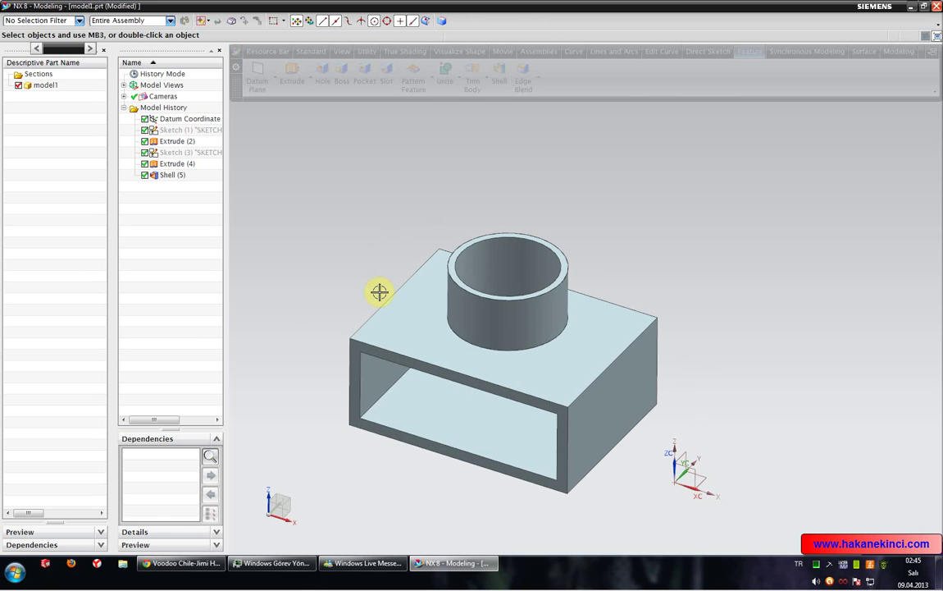
# - Undo the shell on the united body
pyautogui.moveTo(389, 274); pyautogui.dragTo(440, 267, button='middle')
pyautogui.hotkey('ctrl', 'z')
pyautogui.moveTo(298, 249)
pyautogui.mouseDown(button='middle')
pyautogui.moveTo(305, 217)
pyautogui.moveTo(306, 241)
pyautogui.mouseUp(button='middle')
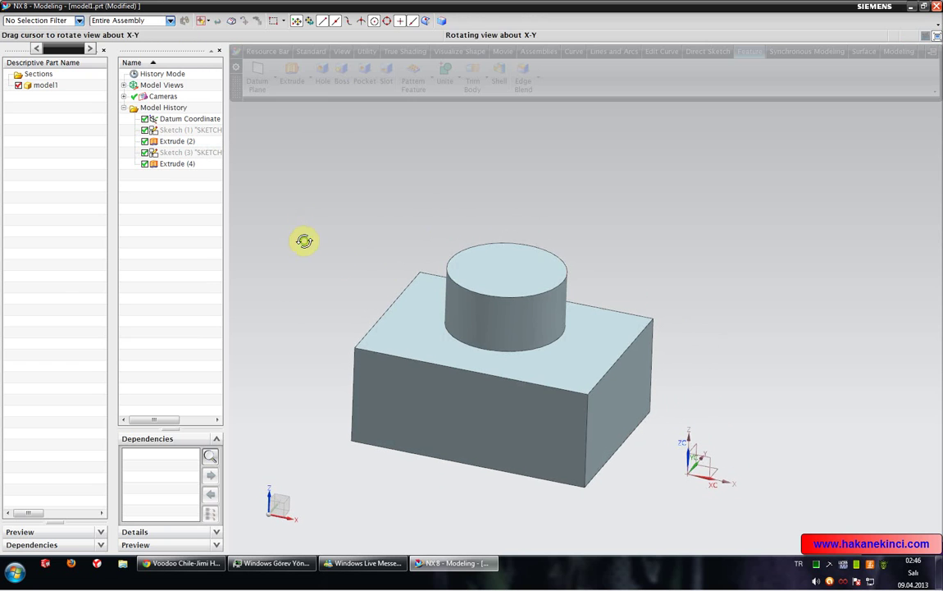
# - Review the cylinder's extrusion settings and close them
pyautogui.click(499, 74)
pyautogui.press('Escape')
pyautogui.moveTo(657, 234); pyautogui.dragTo(632, 264, button='middle')
pyautogui.doubleClick(475, 282)
pyautogui.moveTo(397, 203); pyautogui.dragTo(411, 154, button='middle')
pyautogui.press('Return')
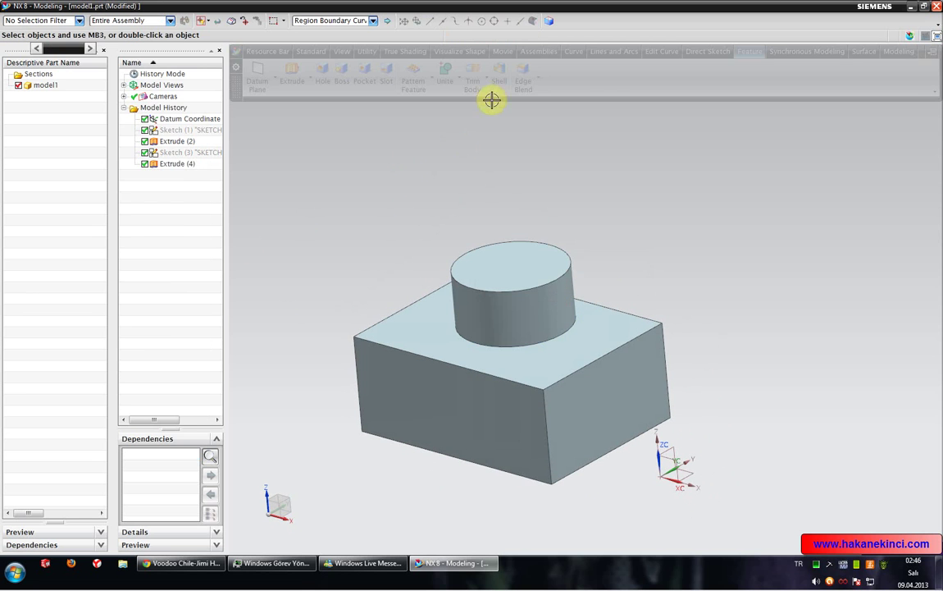
# - Shell all faces of the united block and cylinder body with a wall thickness of 2 mm
pyautogui.click(497, 80)
pyautogui.click(105, 84)
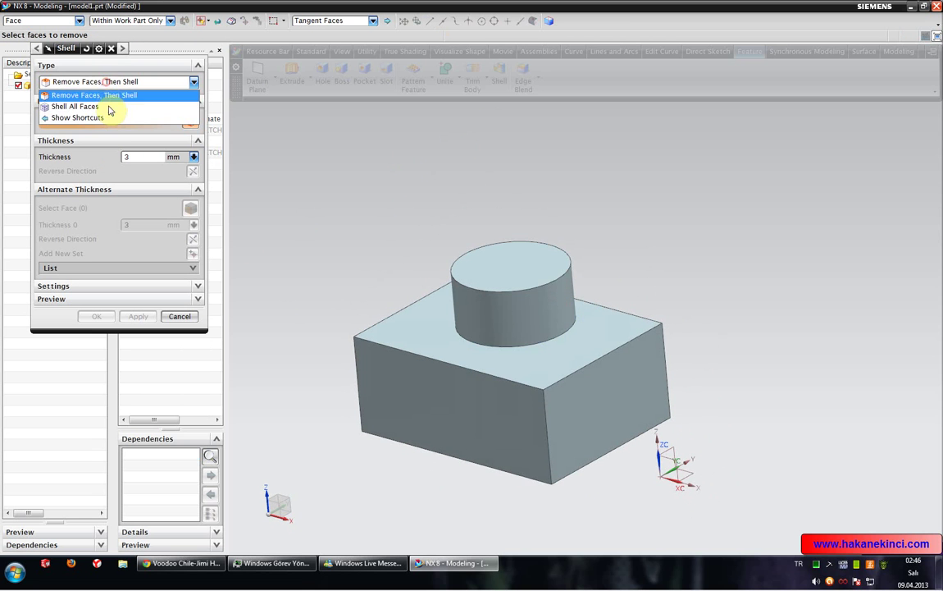
pyautogui.click(109, 112)
pyautogui.moveTo(360, 201); pyautogui.dragTo(377, 220, button='middle')
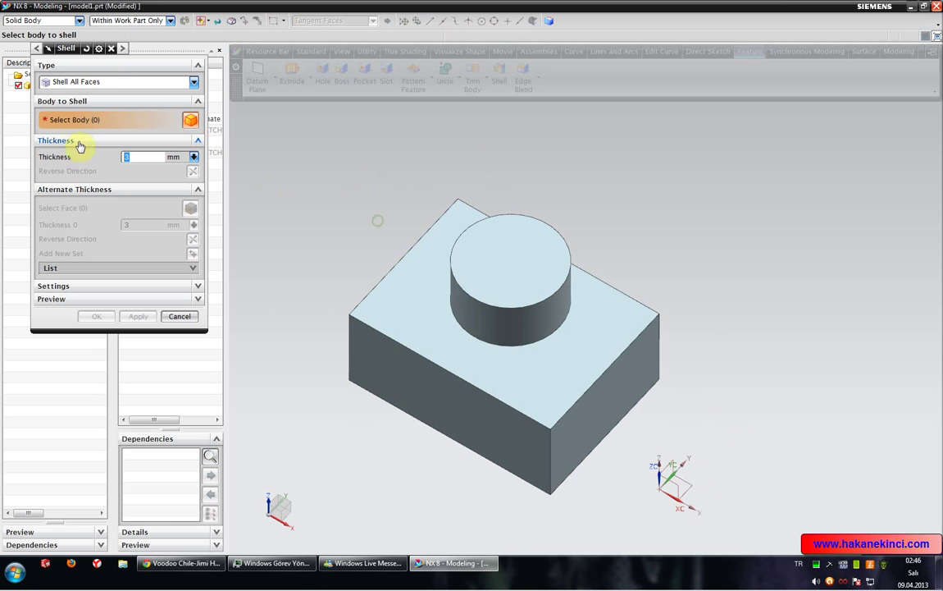
pyautogui.click(419, 274)
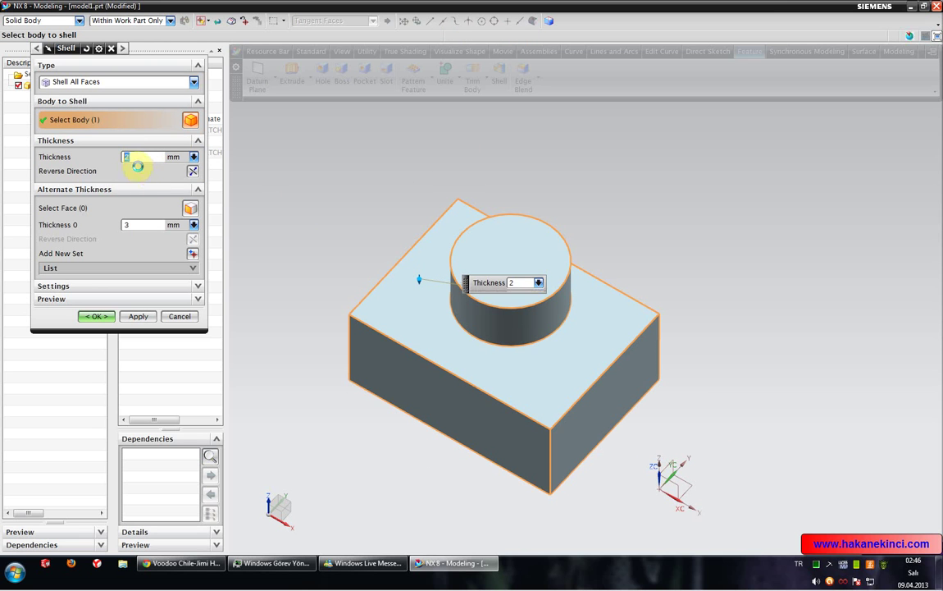
pyautogui.doubleClick(144, 160)
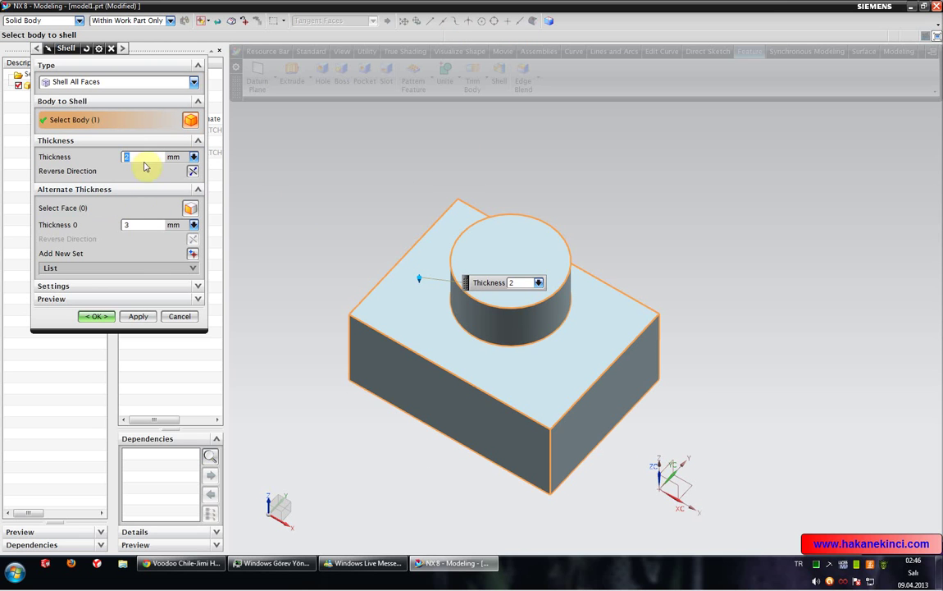
pyautogui.click(98, 317)
# - Clip the shelled body with a one-plane section lengthwise through the block and cylinder at an offset of -44, and examine the hollow interior
pyautogui.moveTo(360, 276); pyautogui.dragTo(411, 246, button='middle')
pyautogui.click(341, 51)
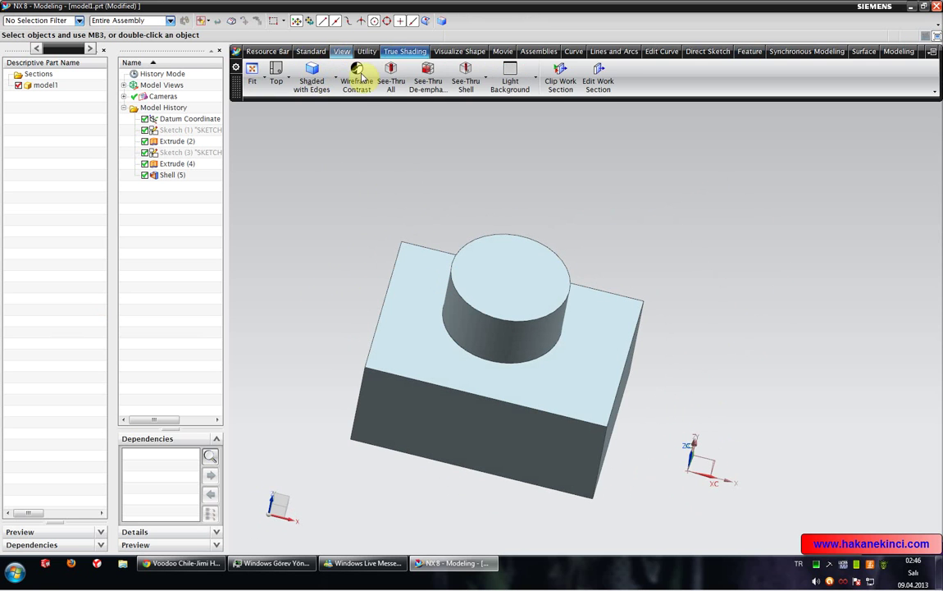
pyautogui.click(563, 78)
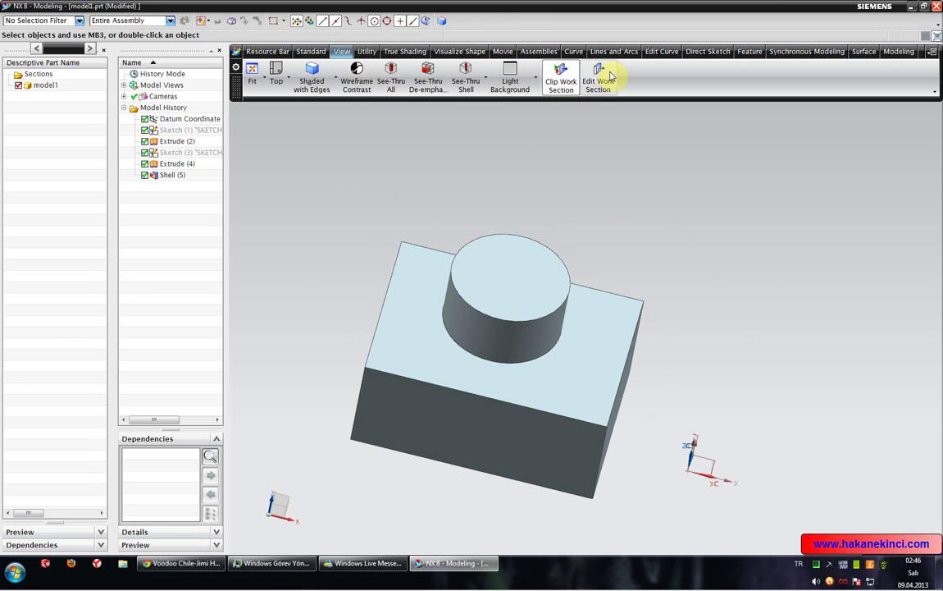
pyautogui.click(599, 82)
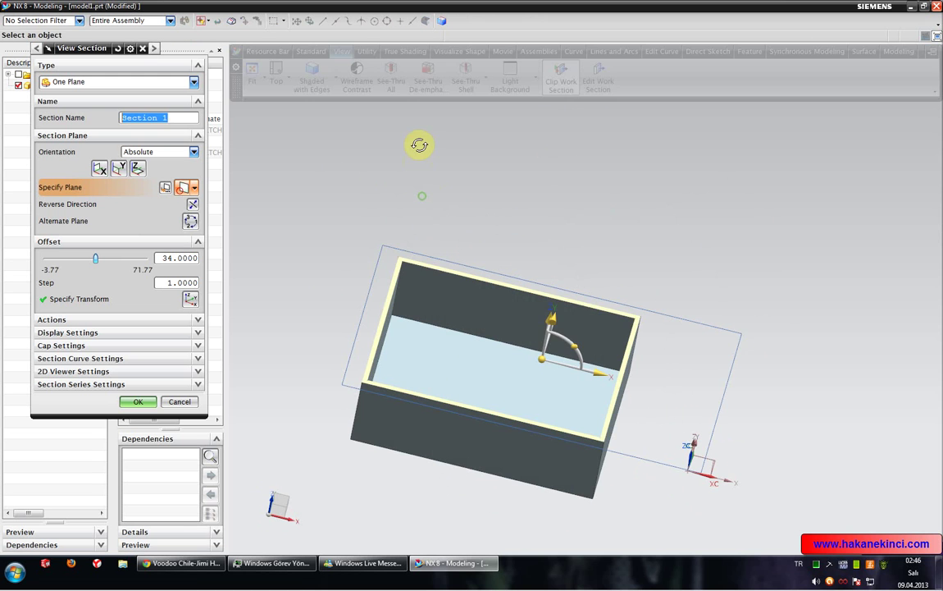
pyautogui.click(454, 416)
pyautogui.moveTo(471, 449); pyautogui.dragTo(493, 397)
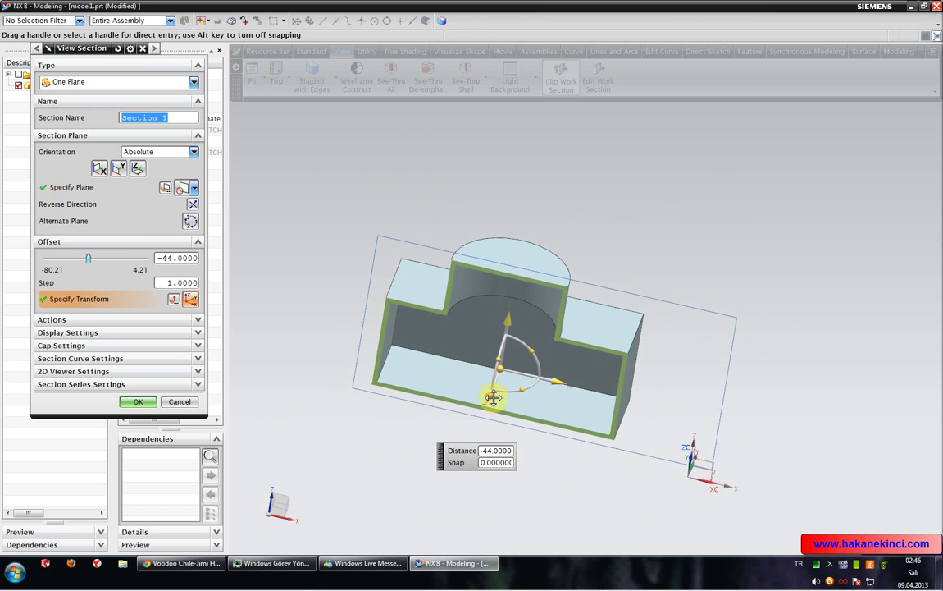
pyautogui.click(138, 401)
pyautogui.moveTo(379, 332)
pyautogui.mouseDown(button='middle')
pyautogui.moveTo(430, 305)
pyautogui.moveTo(430, 325)
pyautogui.moveTo(352, 325)
pyautogui.moveTo(379, 322)
pyautogui.mouseUp(button='middle')
pyautogui.moveTo(539, 337); pyautogui.dragTo(503, 353, button='middle')
pyautogui.moveTo(446, 366); pyautogui.dragTo(341, 330, button='middle')
pyautogui.moveTo(298, 288); pyautogui.dragTo(596, 334, button='middle')
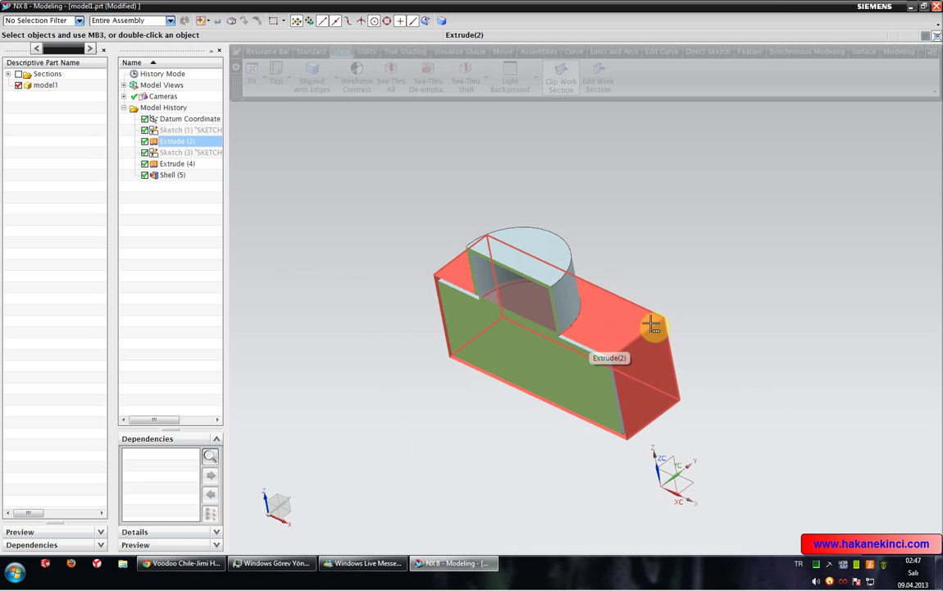
pyautogui.moveTo(653, 279)
pyautogui.mouseDown(button='middle')
pyautogui.moveTo(657, 250)
pyautogui.moveTo(665, 271)
pyautogui.mouseUp(button='middle')
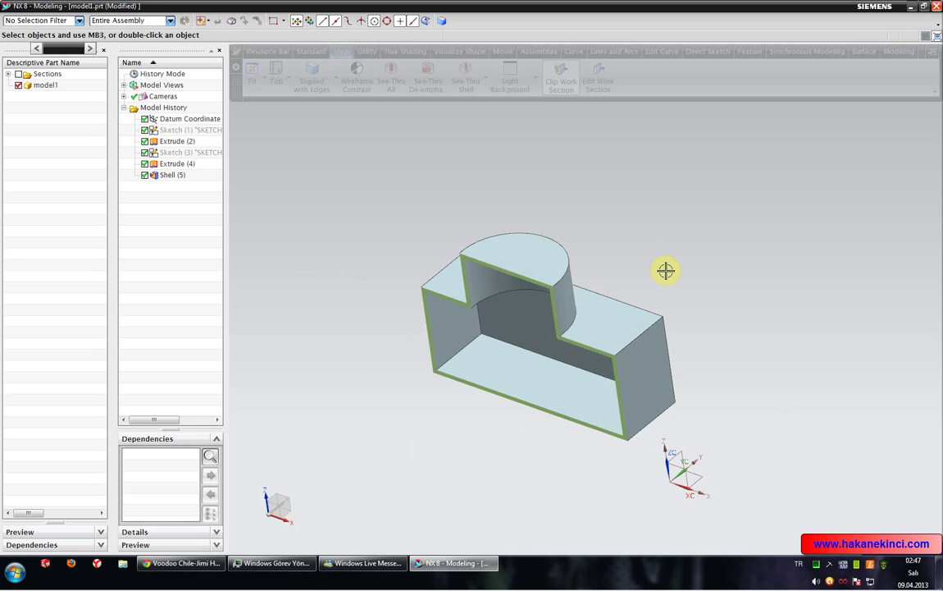